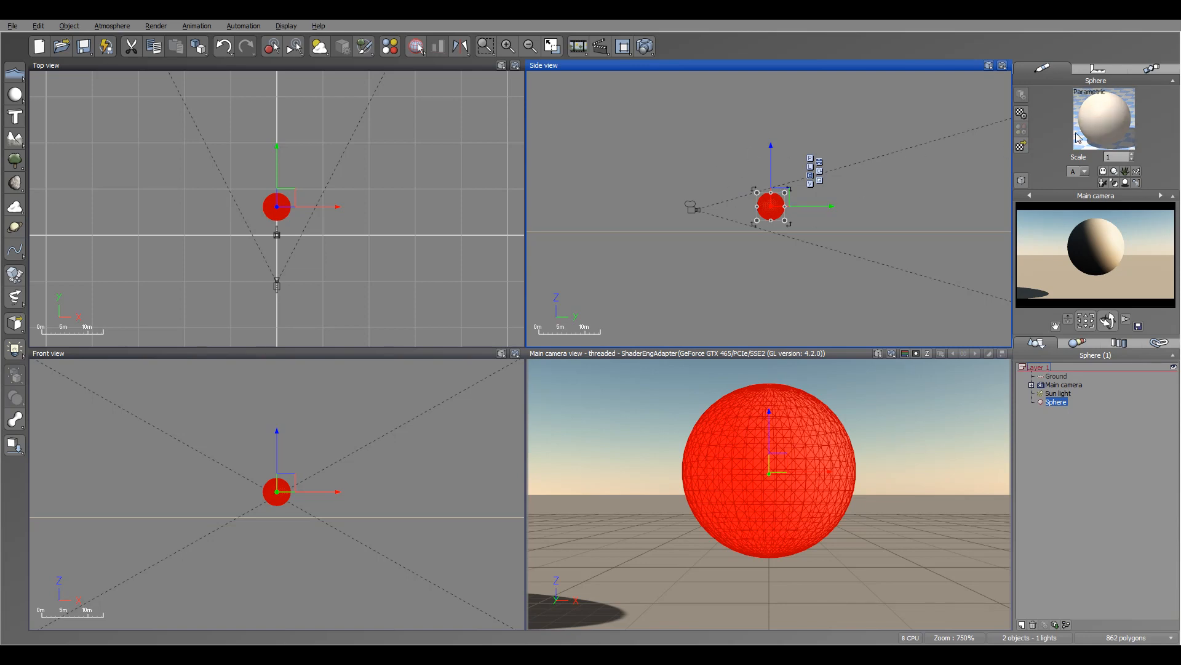
Change the sphere's material to an EcoSystem and add the bb.vob object to its population.
{"action": "double_click", "coordinate": [1104, 120]}
{"action": "left_click_drag", "start_coordinate": [353, 100], "coordinate": [585, 93]}
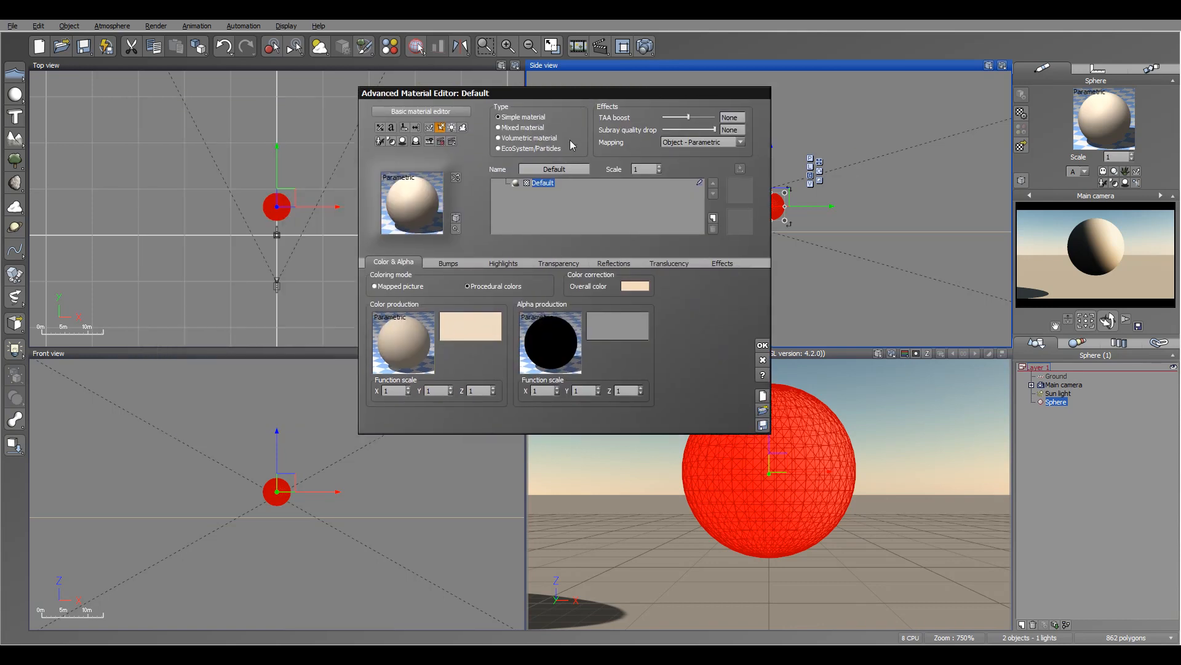
{"action": "left_click", "coordinate": [529, 148]}
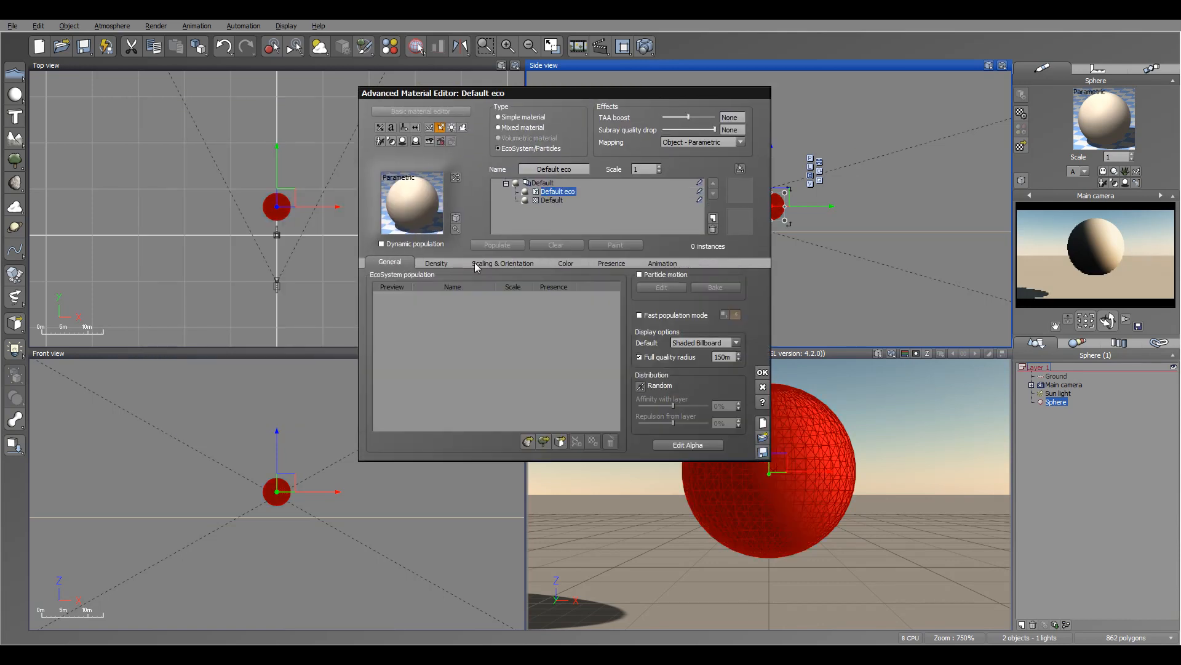
{"action": "left_click", "coordinate": [542, 443]}
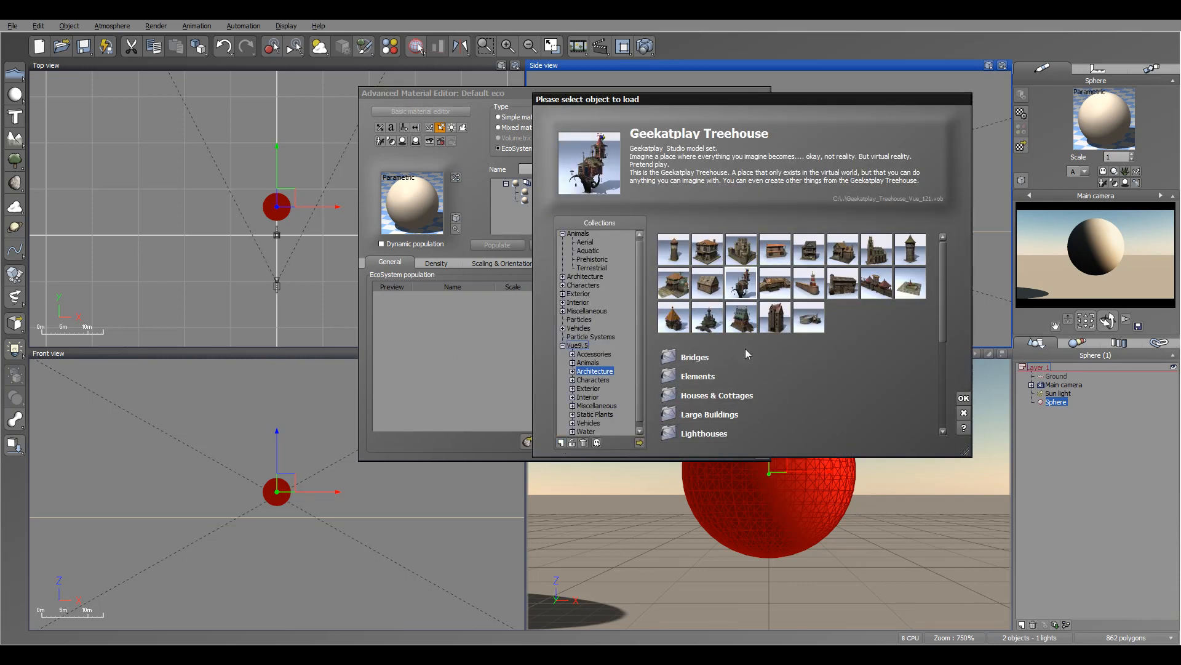
{"action": "left_click", "coordinate": [640, 443]}
{"action": "left_click", "coordinate": [680, 151]}
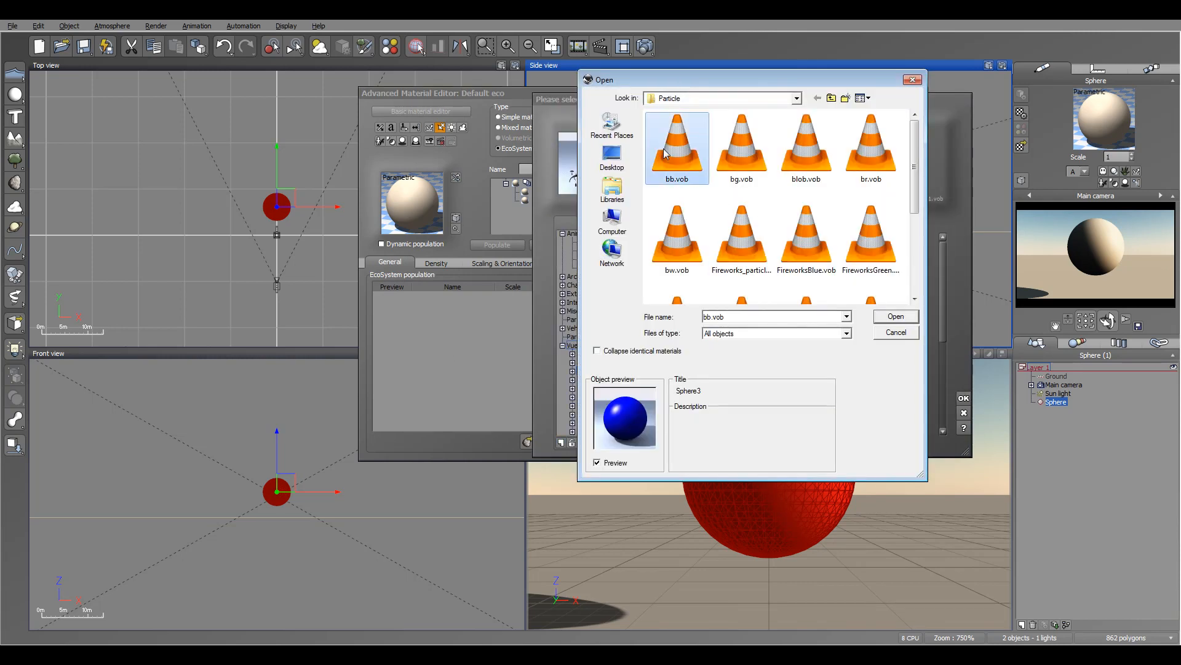
{"action": "left_click", "coordinate": [893, 314]}
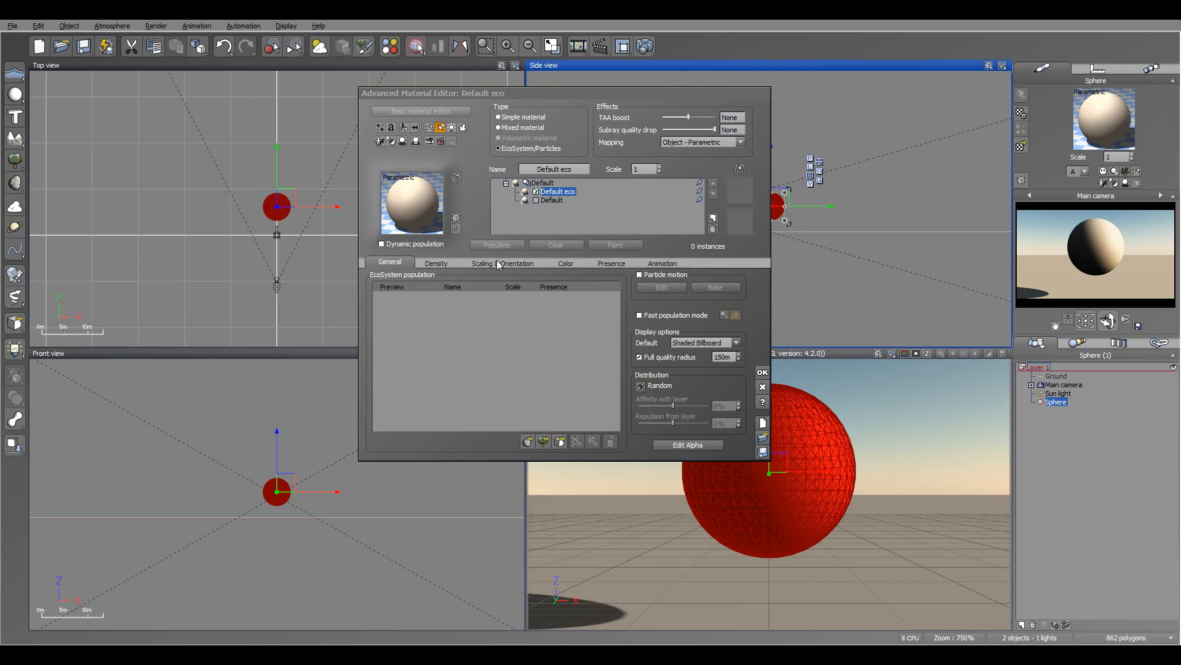
Set the EcoSystem's overall density to 15% and populate the sphere.
{"action": "left_click_drag", "start_coordinate": [580, 93], "coordinate": [411, 72]}
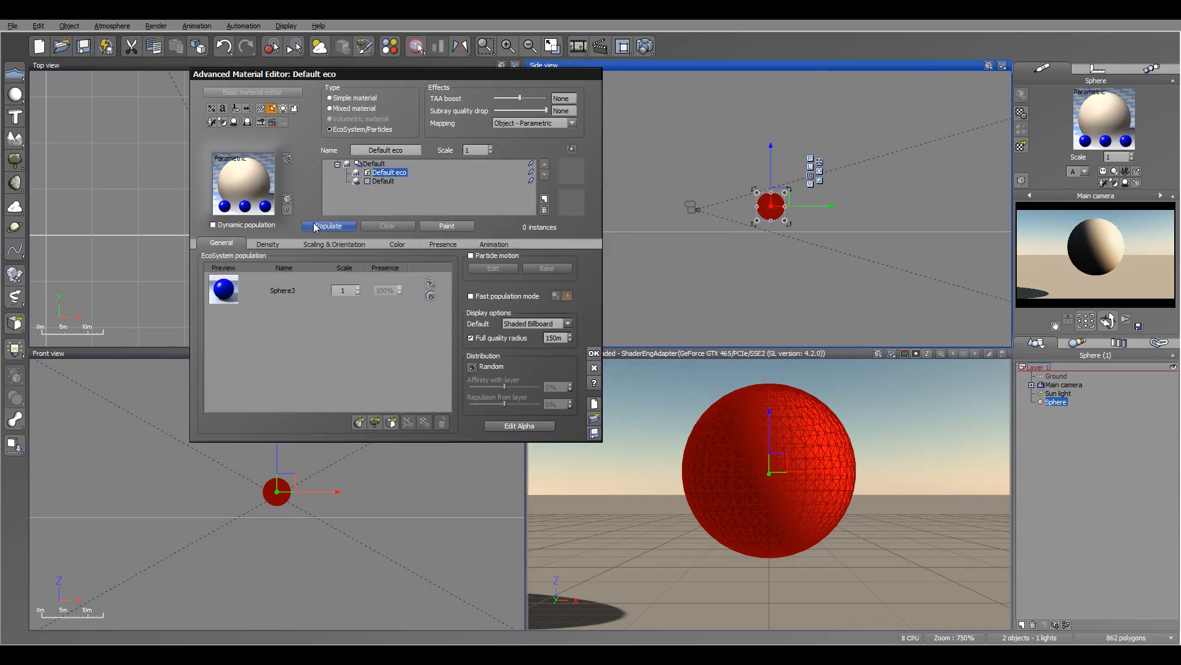
{"action": "left_click", "coordinate": [304, 227]}
{"action": "left_click", "coordinate": [817, 343]}
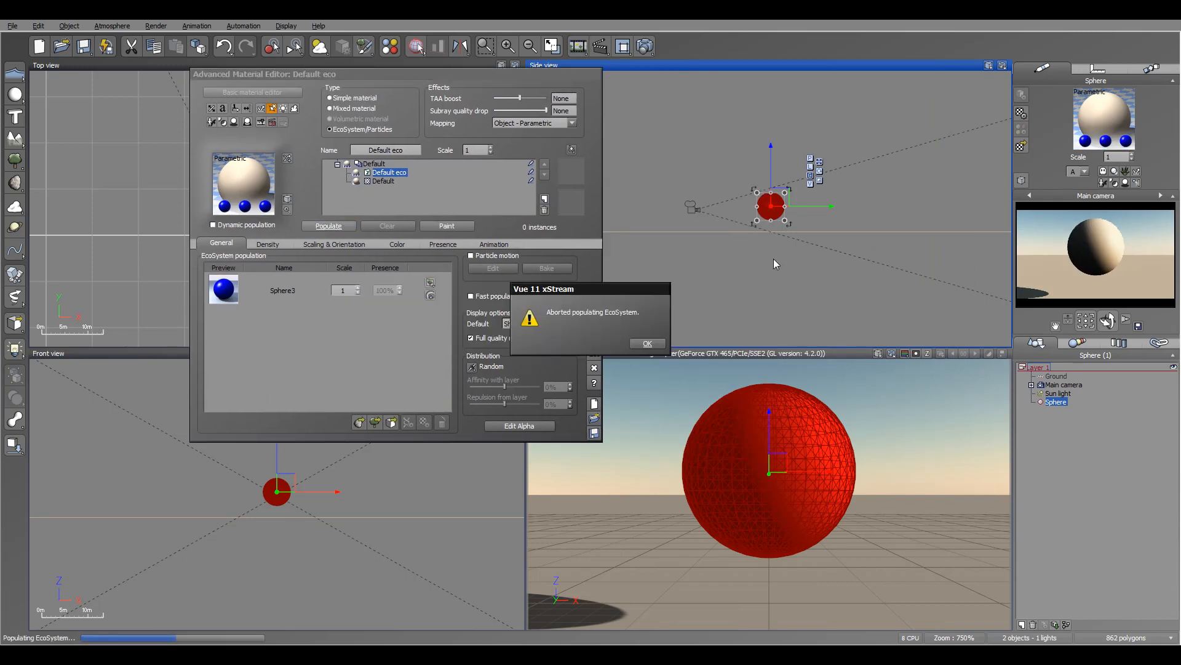
{"action": "left_click", "coordinate": [647, 343]}
{"action": "left_click", "coordinate": [268, 244]}
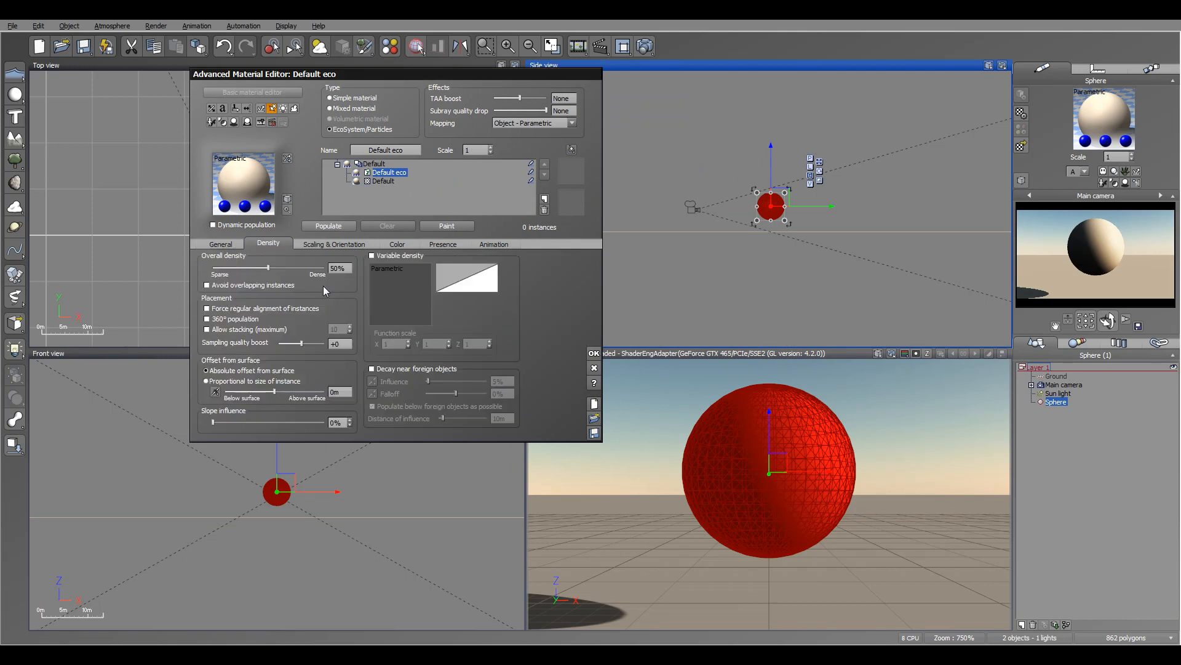
{"action": "left_click_drag", "start_coordinate": [294, 268], "coordinate": [261, 269]}
{"action": "left_click", "coordinate": [329, 226]}
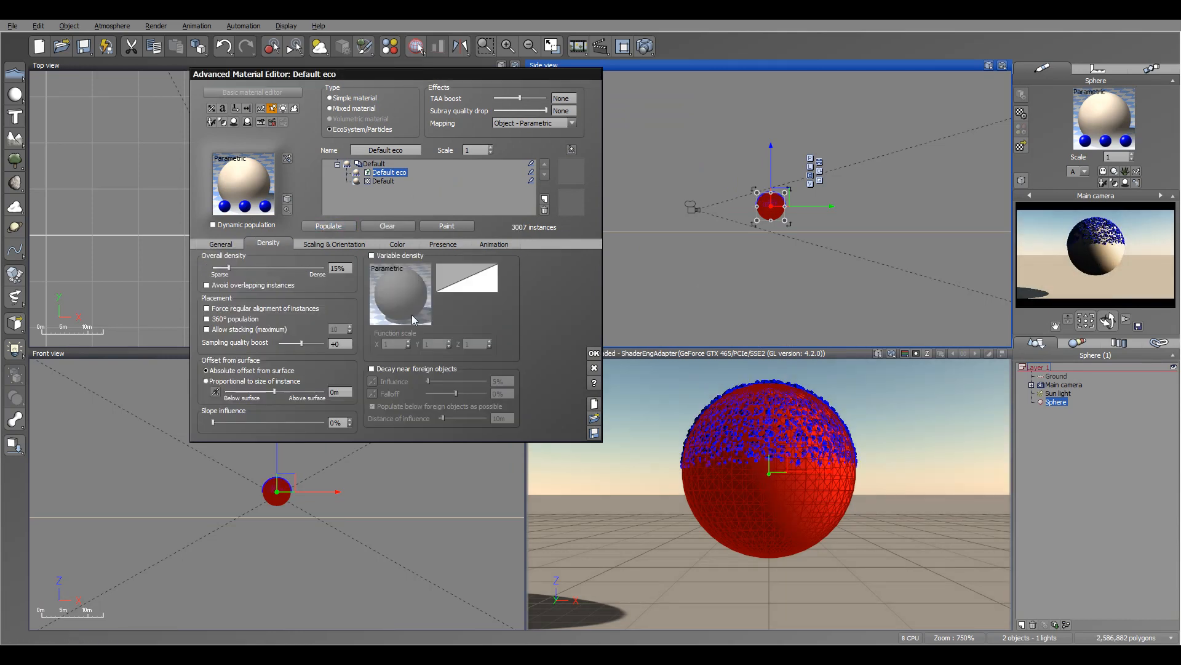
Enable 360° population, repopulate the sphere and accept the material.
{"action": "left_click", "coordinate": [207, 319]}
{"action": "left_click", "coordinate": [328, 226]}
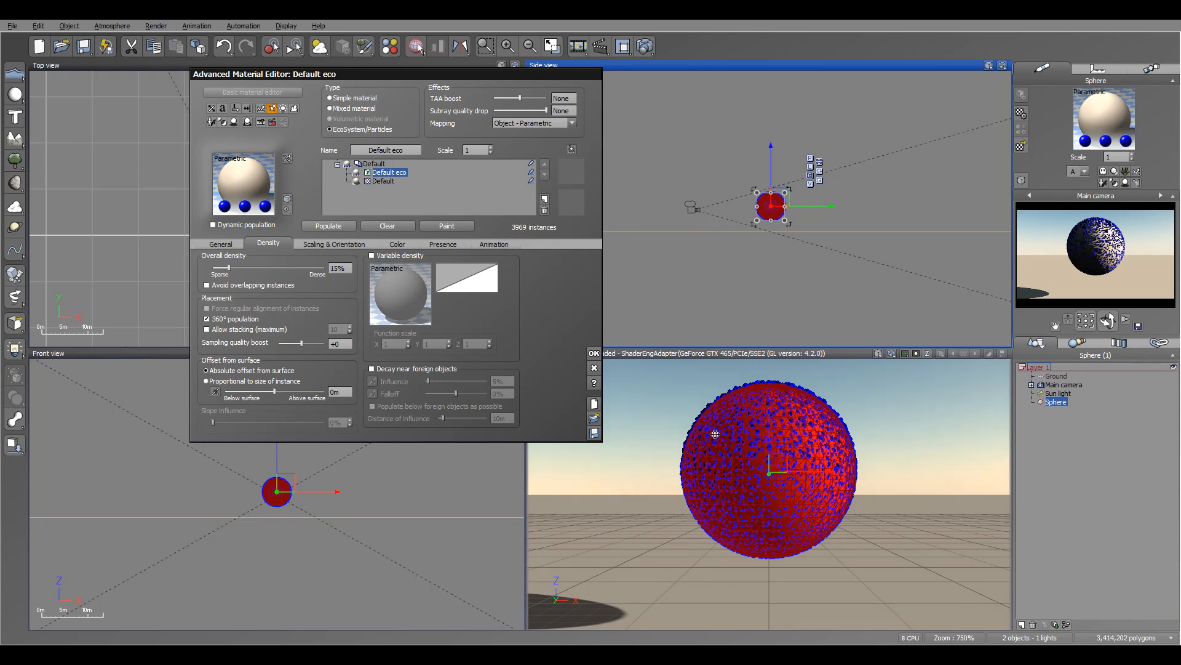
{"action": "left_click", "coordinate": [594, 354]}
Replace the populated sphere with a new one and duplicate it twice, stacking the copies above a flattened base.
{"action": "key", "text": "Delete"}
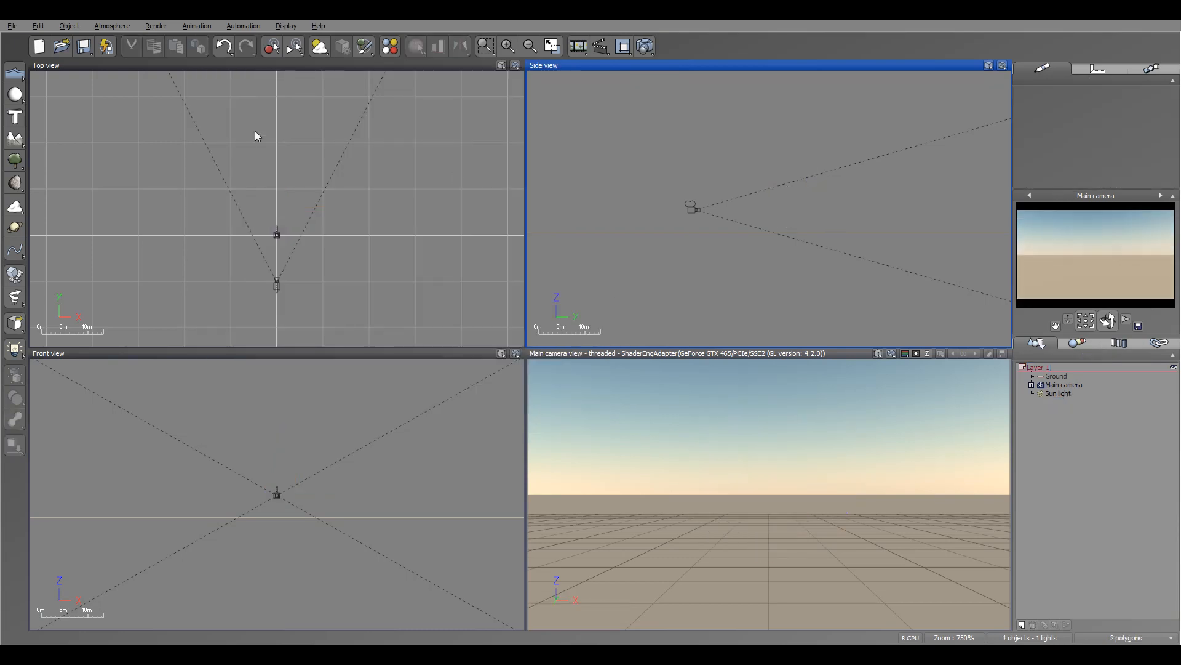
{"action": "left_click", "coordinate": [15, 94]}
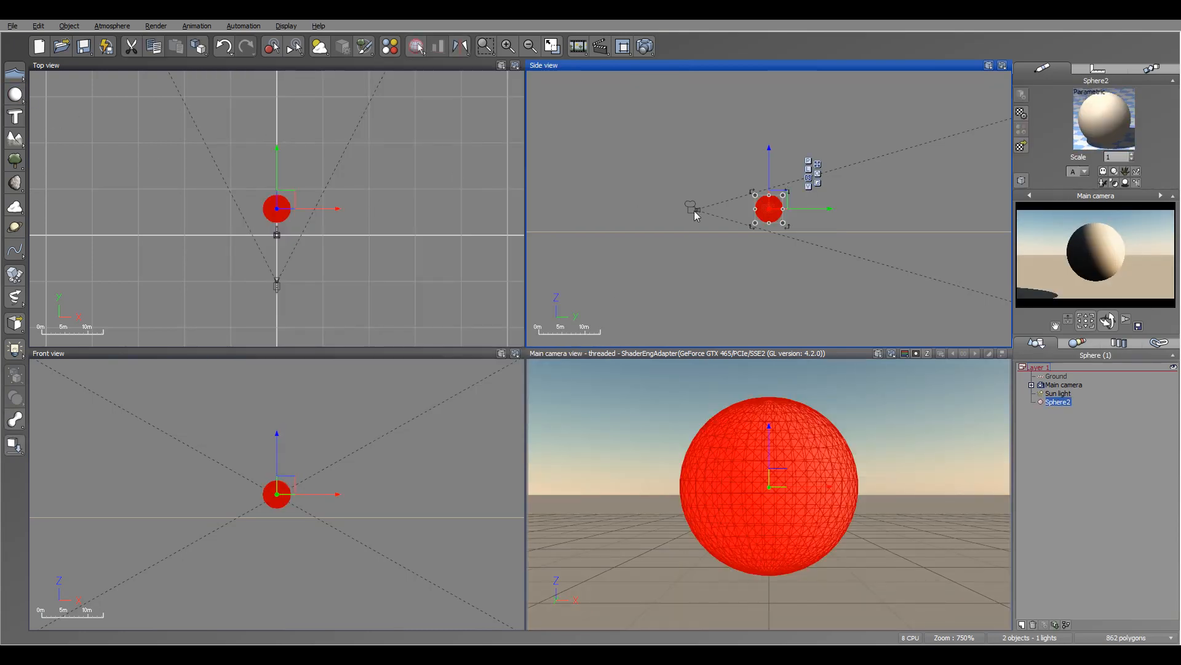
{"action": "left_click_drag", "start_coordinate": [774, 203], "coordinate": [801, 205]}
{"action": "key", "text": "ctrl+d"}
{"action": "left_click_drag", "start_coordinate": [309, 185], "coordinate": [323, 186]}
{"action": "key", "text": "ctrl+d"}
{"action": "left_click_drag", "start_coordinate": [803, 202], "coordinate": [775, 169]}
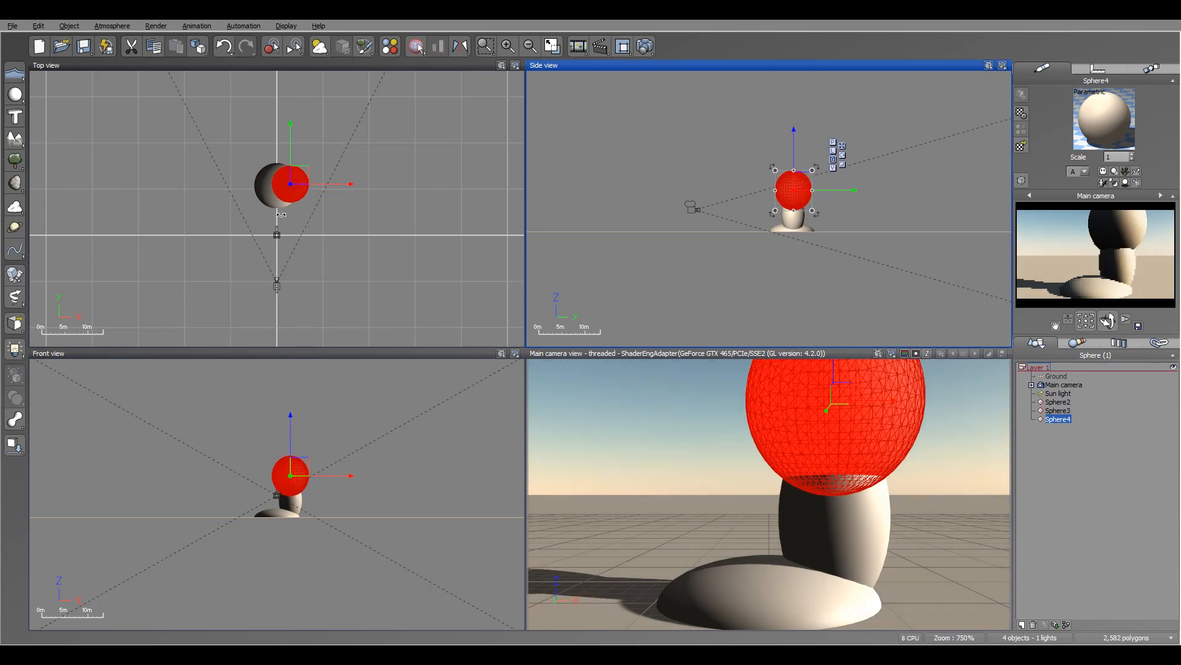
Flatten and widen the top sphere into an ellipsoid that overhangs the stack toward the camera.
{"action": "left_click", "coordinate": [290, 184]}
{"action": "left_click_drag", "start_coordinate": [272, 183], "coordinate": [258, 183]}
{"action": "left_click", "coordinate": [796, 191]}
{"action": "mouse_move", "coordinate": [777, 191]}
{"action": "left_mouse_down"}
{"action": "mouse_move", "coordinate": [755, 190]}
{"action": "mouse_move", "coordinate": [794, 195]}
{"action": "mouse_move", "coordinate": [781, 196]}
{"action": "left_mouse_up"}
{"action": "left_click", "coordinate": [293, 208]}
{"action": "mouse_move", "coordinate": [293, 208]}
{"action": "left_mouse_down"}
{"action": "mouse_move", "coordinate": [280, 203]}
{"action": "mouse_move", "coordinate": [292, 198]}
{"action": "left_mouse_up"}
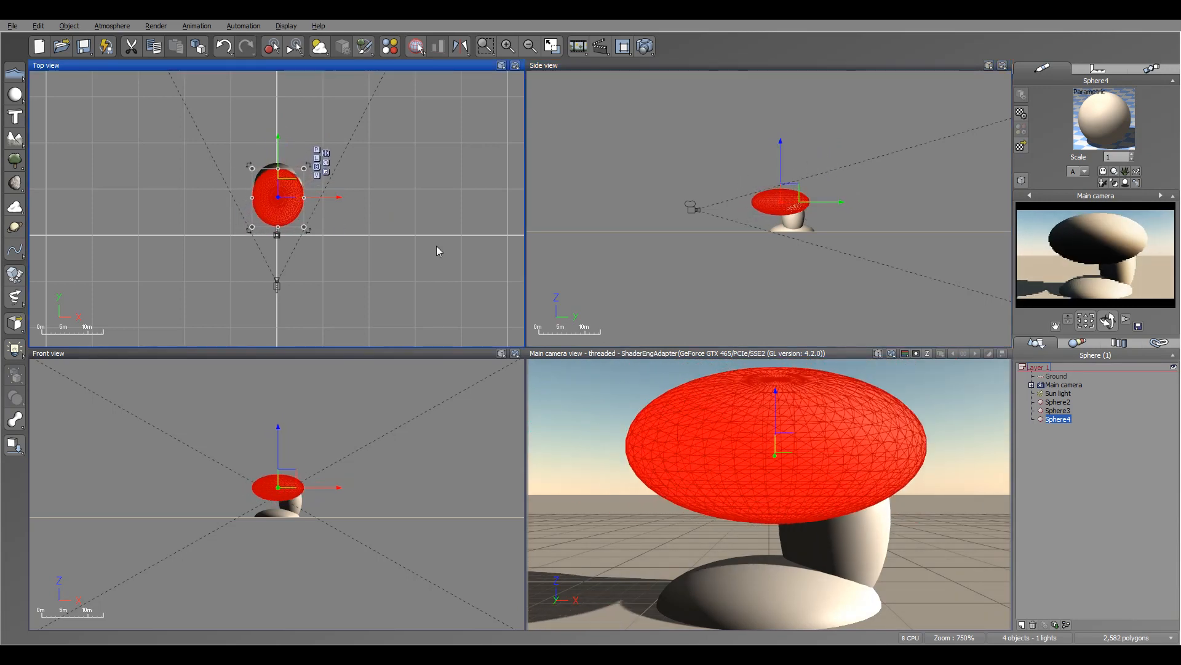
Combine all three stacked spheres into a single metablob.
{"action": "key", "text": "ctrl+a"}
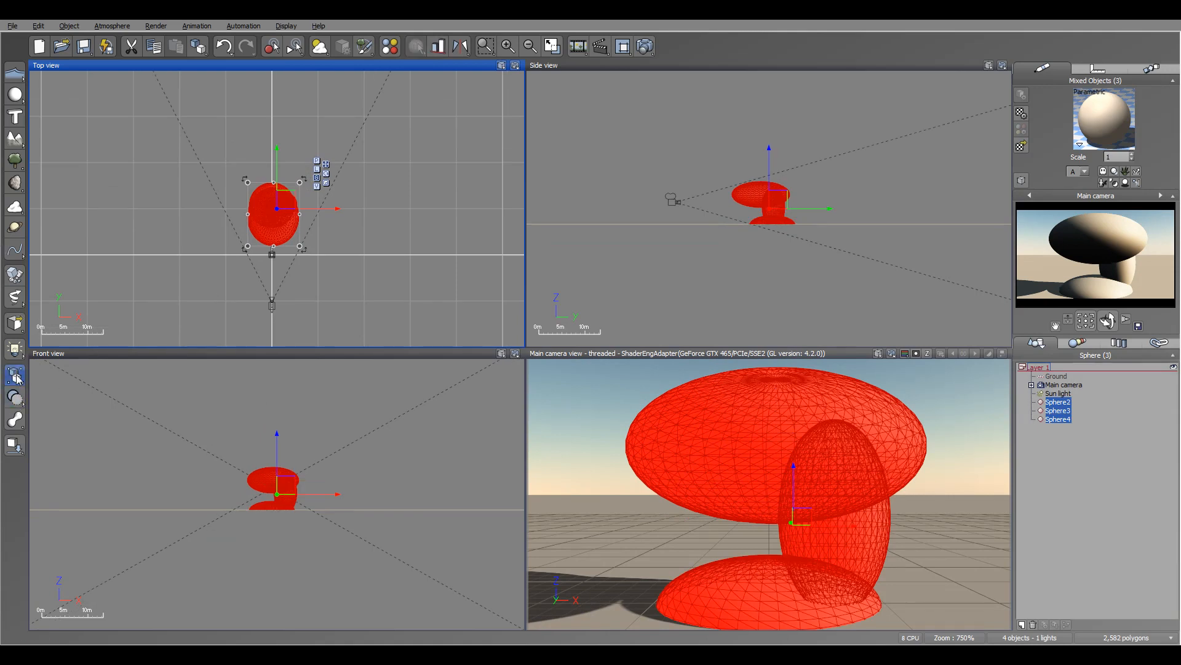
{"action": "left_click", "coordinate": [15, 420]}
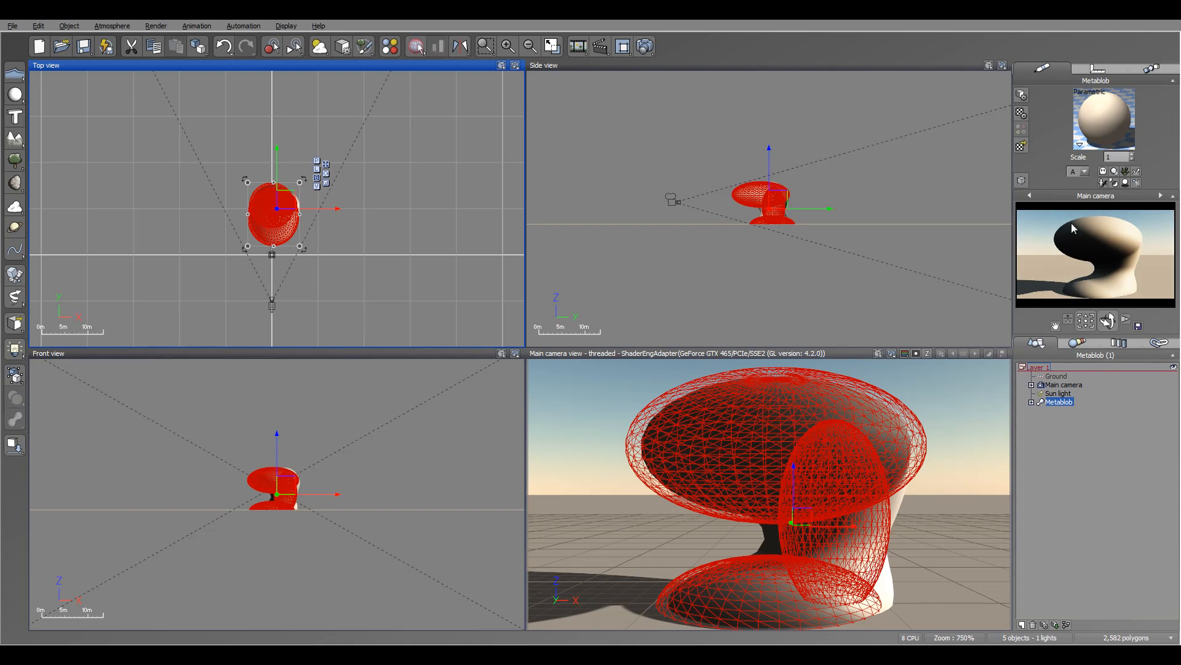
Change the metablob's material to an EcoSystem and add the br.vob object to its population.
{"action": "double_click", "coordinate": [1102, 118]}
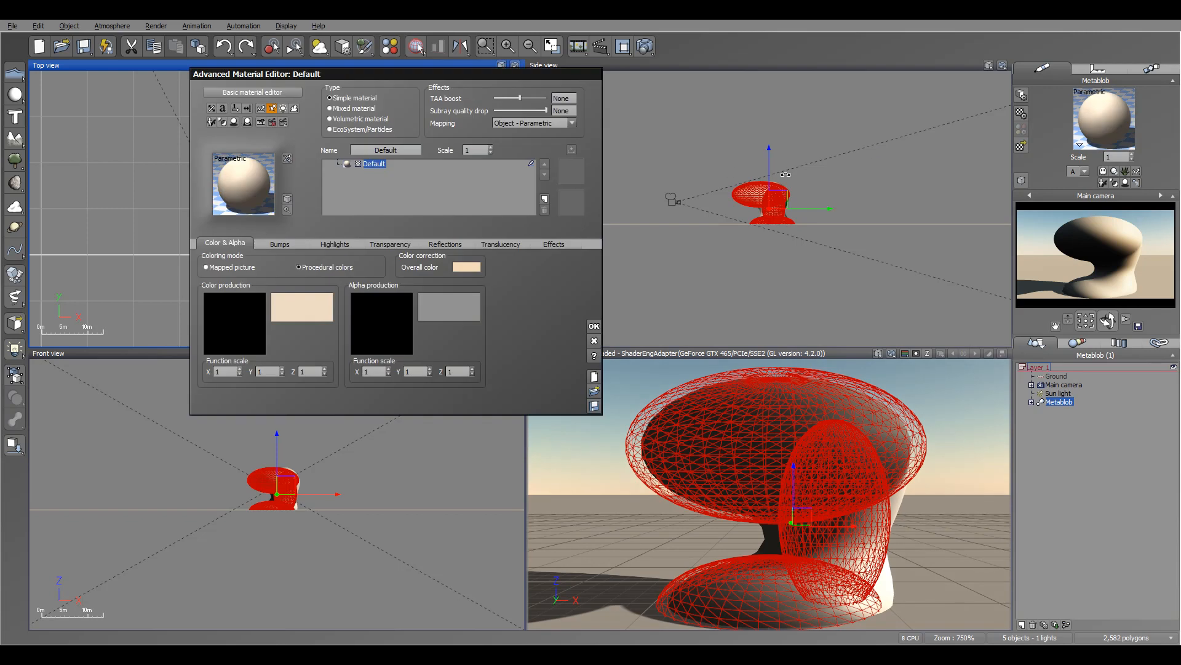
{"action": "left_click", "coordinate": [373, 128]}
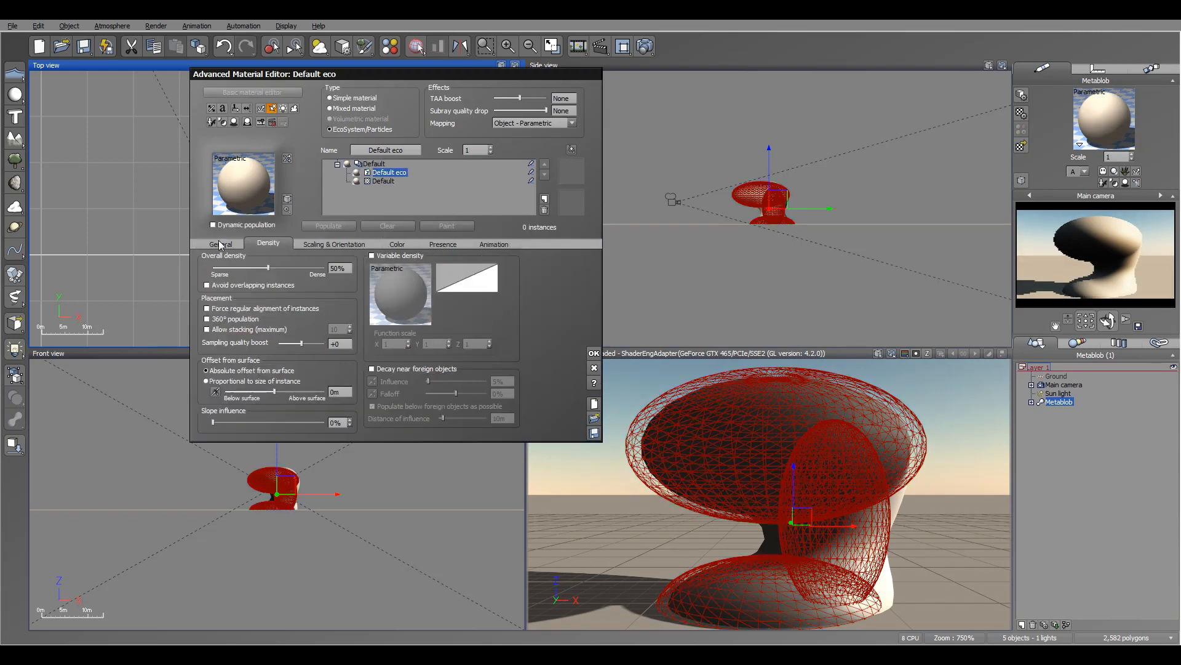
{"action": "left_click", "coordinate": [378, 423]}
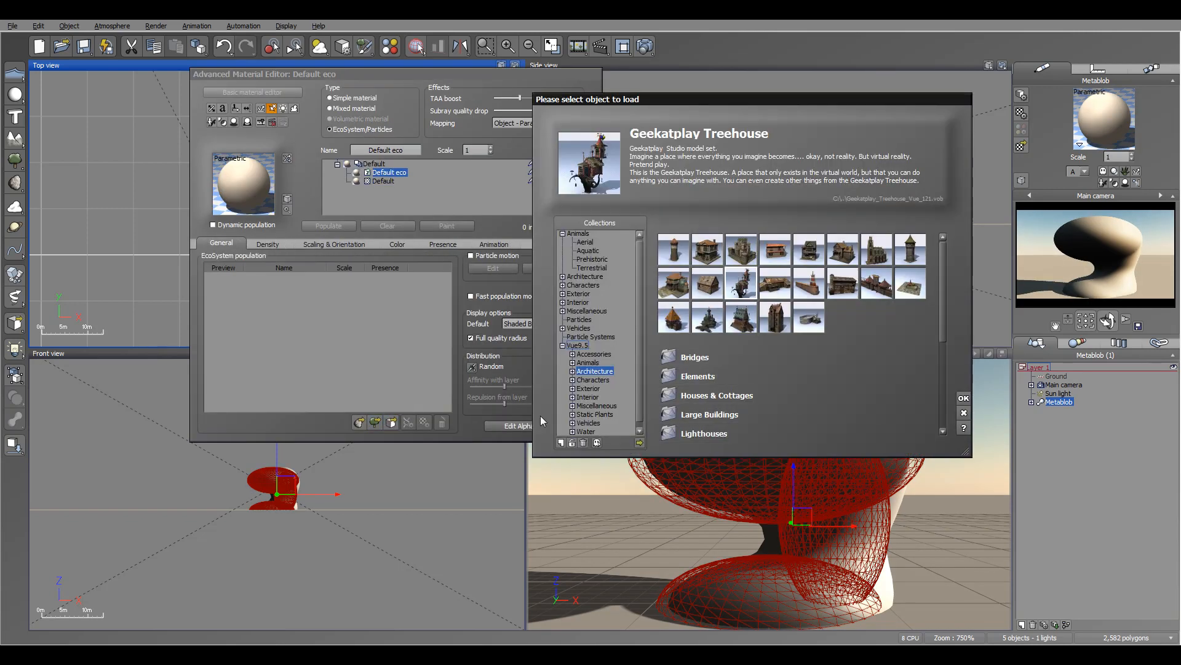
{"action": "left_click", "coordinate": [639, 443]}
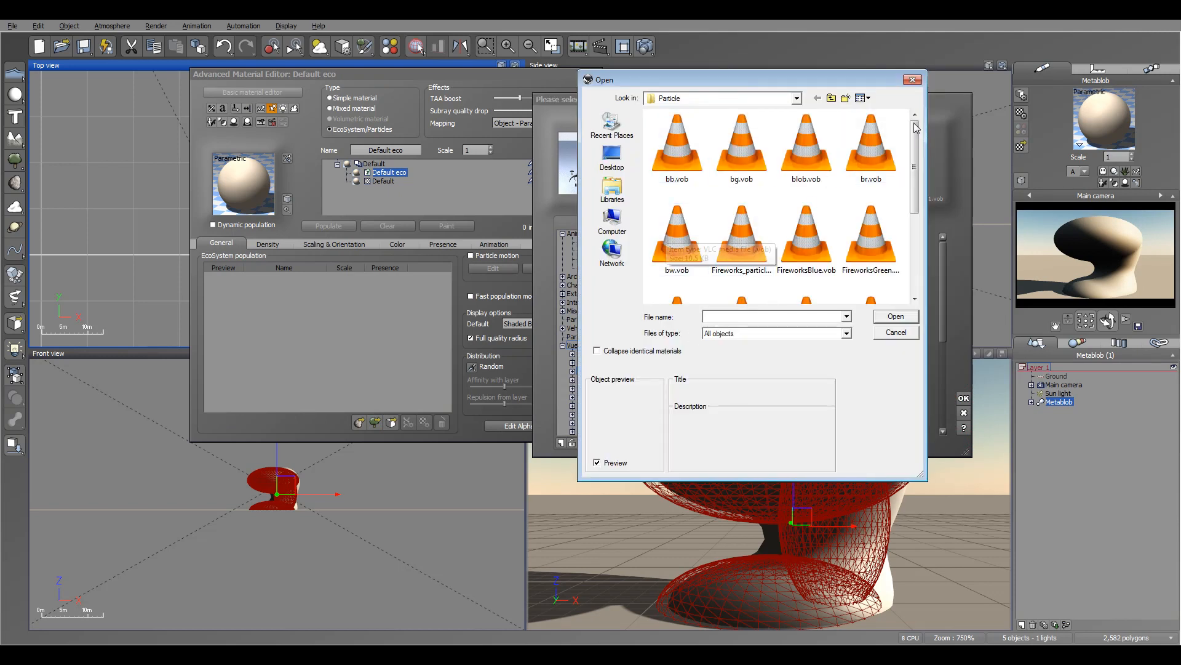
{"action": "left_click", "coordinate": [871, 146]}
{"action": "left_click", "coordinate": [896, 316]}
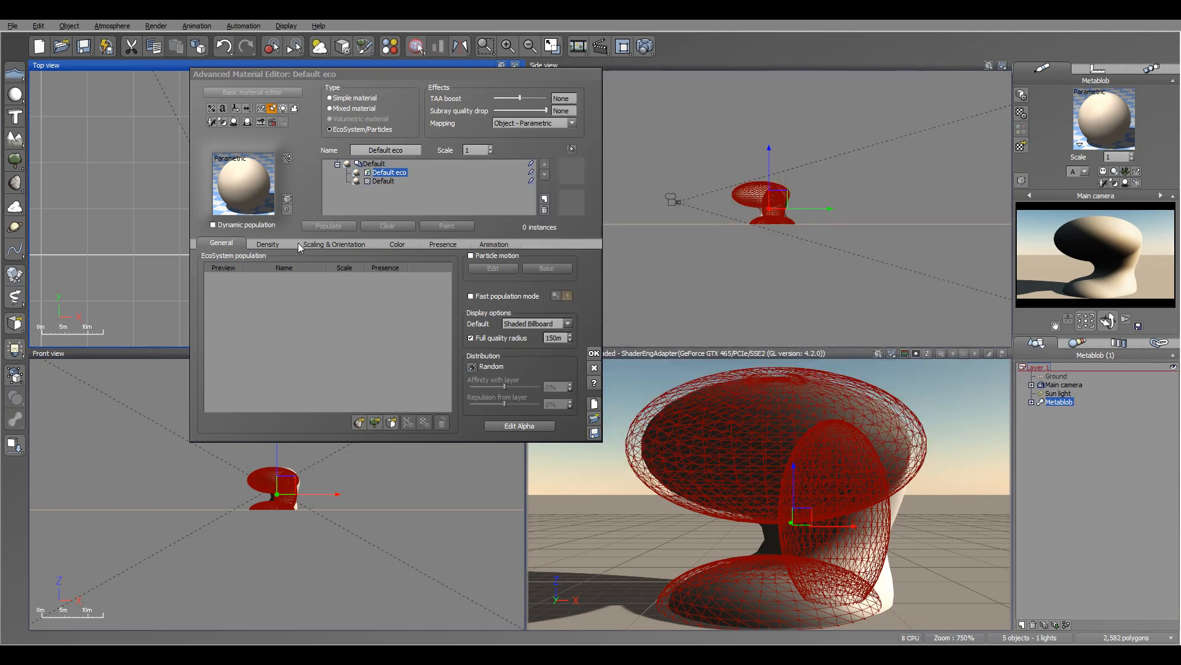
Populate the metablob at 21% overall density, and repopulate it with 360° population enabled.
{"action": "left_click", "coordinate": [269, 244]}
{"action": "left_click_drag", "start_coordinate": [289, 268], "coordinate": [258, 268]}
{"action": "left_click", "coordinate": [329, 226]}
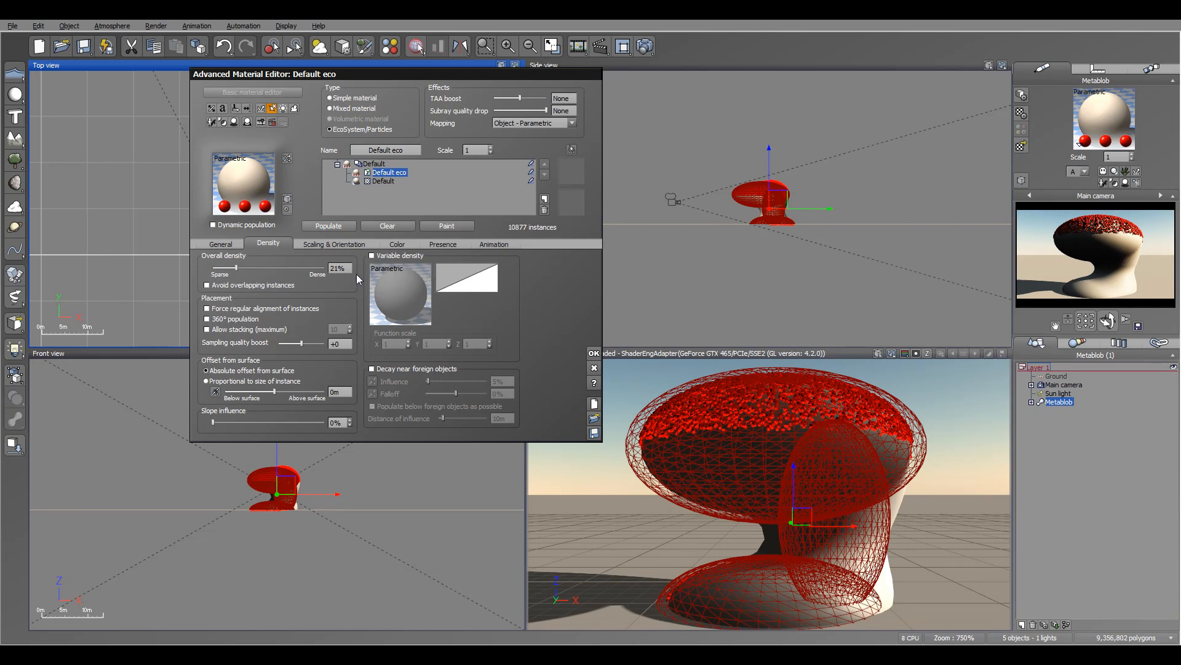
{"action": "left_click", "coordinate": [226, 318]}
{"action": "left_click", "coordinate": [310, 225]}
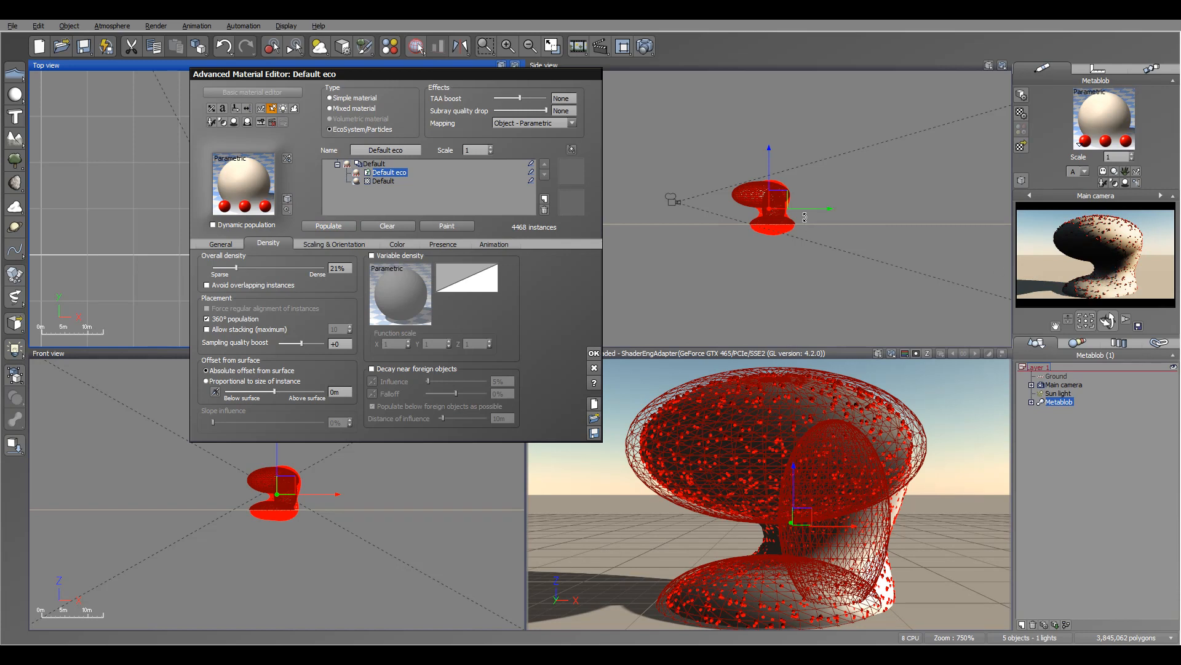
Set the red EcoSystem layer's overall density to 35% and repopulate the metablob.
{"action": "scroll", "coordinate": [751, 218], "scroll_direction": "up", "scroll_amount": 5}
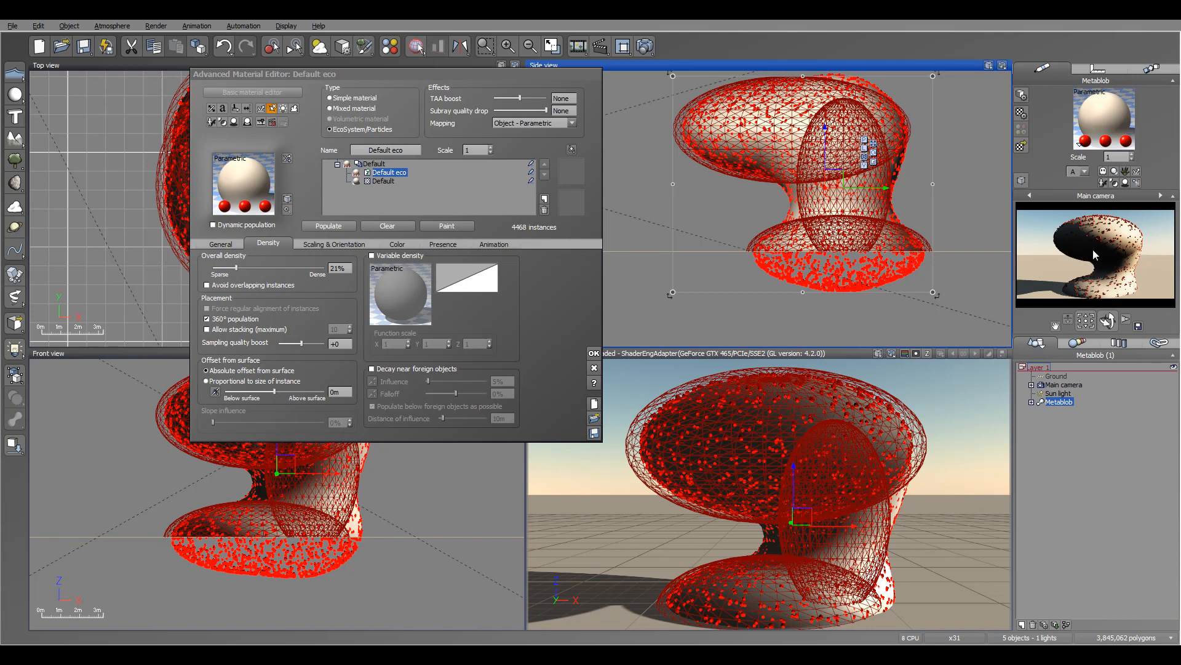
{"action": "left_click_drag", "start_coordinate": [256, 265], "coordinate": [270, 264]}
{"action": "left_click", "coordinate": [329, 225]}
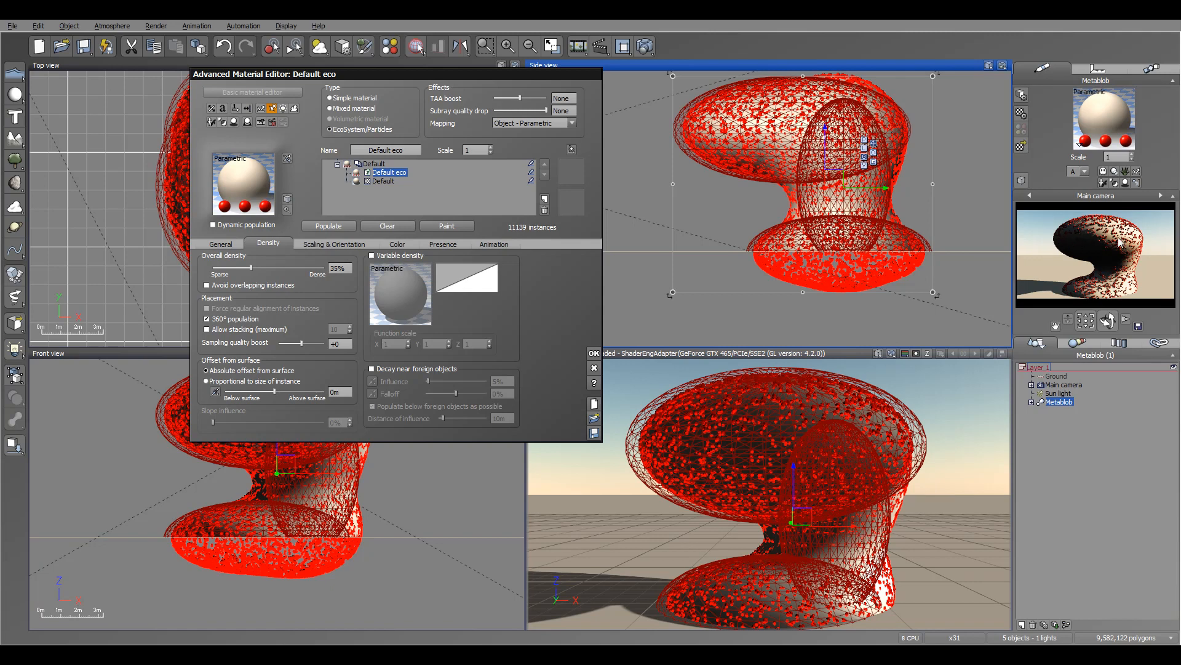
Add a second EcoSystem layer to the metablob's material and load bb.vob into its population.
{"action": "left_click", "coordinate": [387, 180]}
{"action": "left_click", "coordinate": [371, 130]}
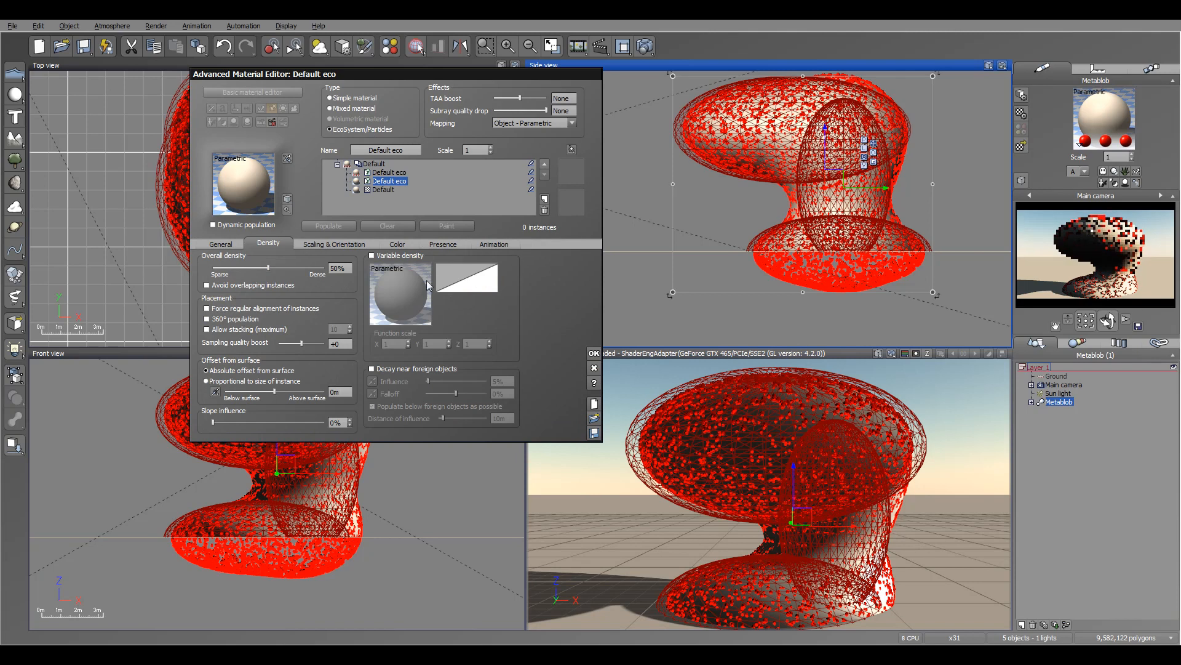
{"action": "left_click", "coordinate": [220, 243]}
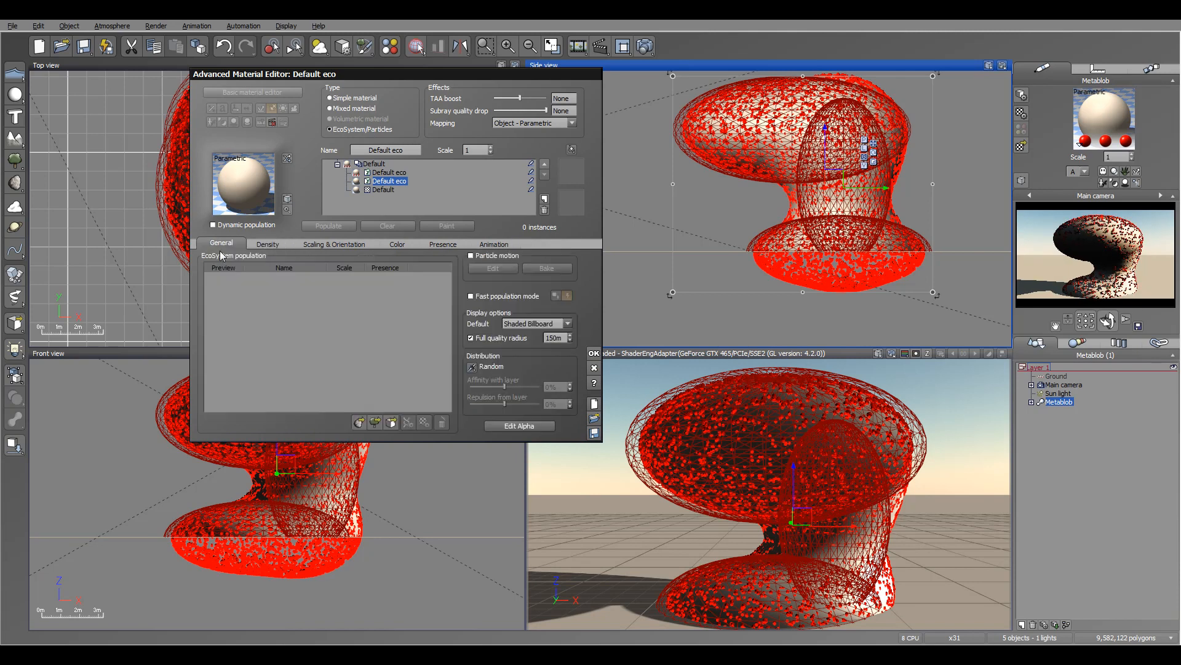
{"action": "left_click", "coordinate": [391, 422]}
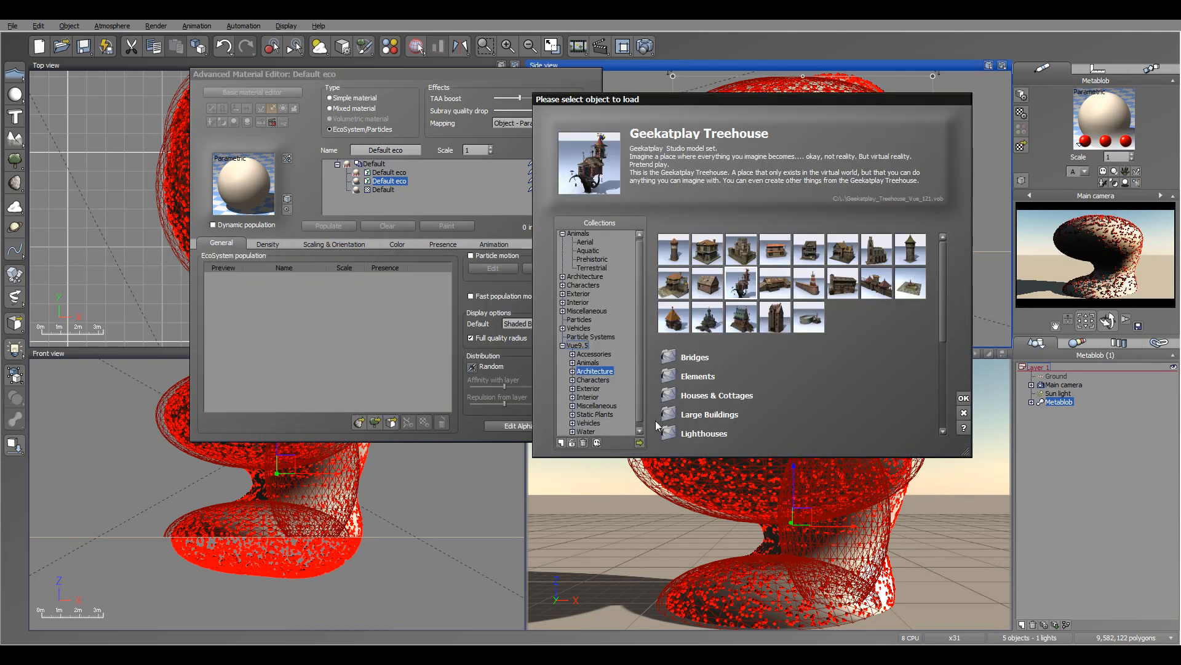
{"action": "left_click", "coordinate": [641, 442]}
{"action": "left_click", "coordinate": [679, 148]}
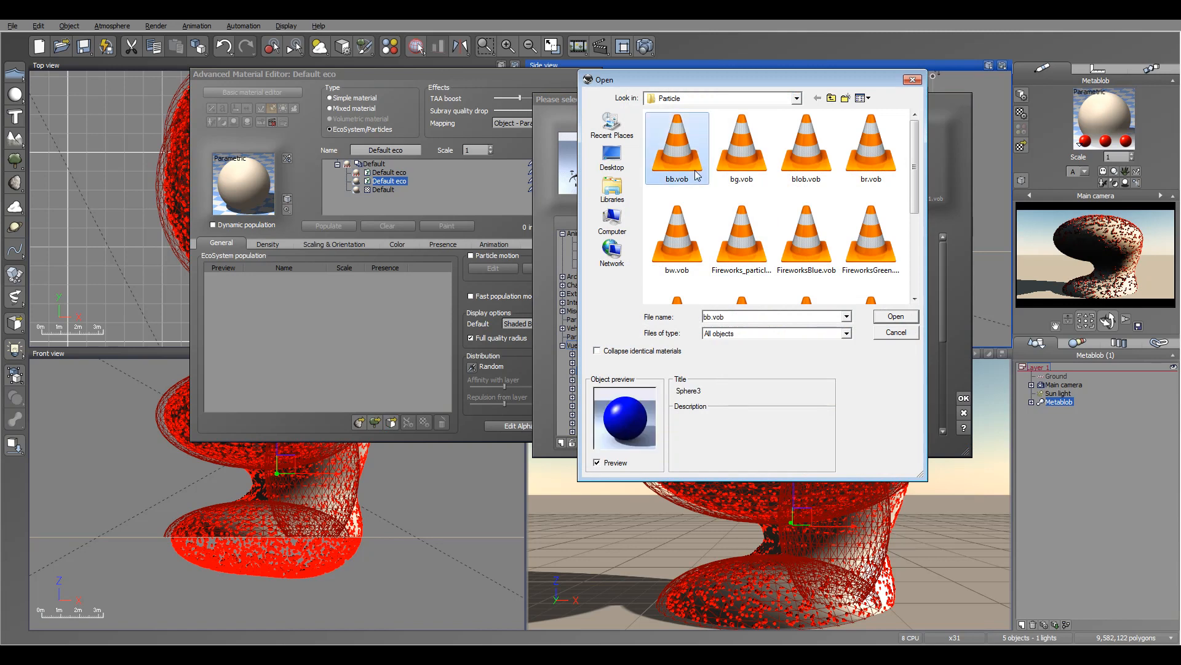
{"action": "left_click", "coordinate": [907, 313]}
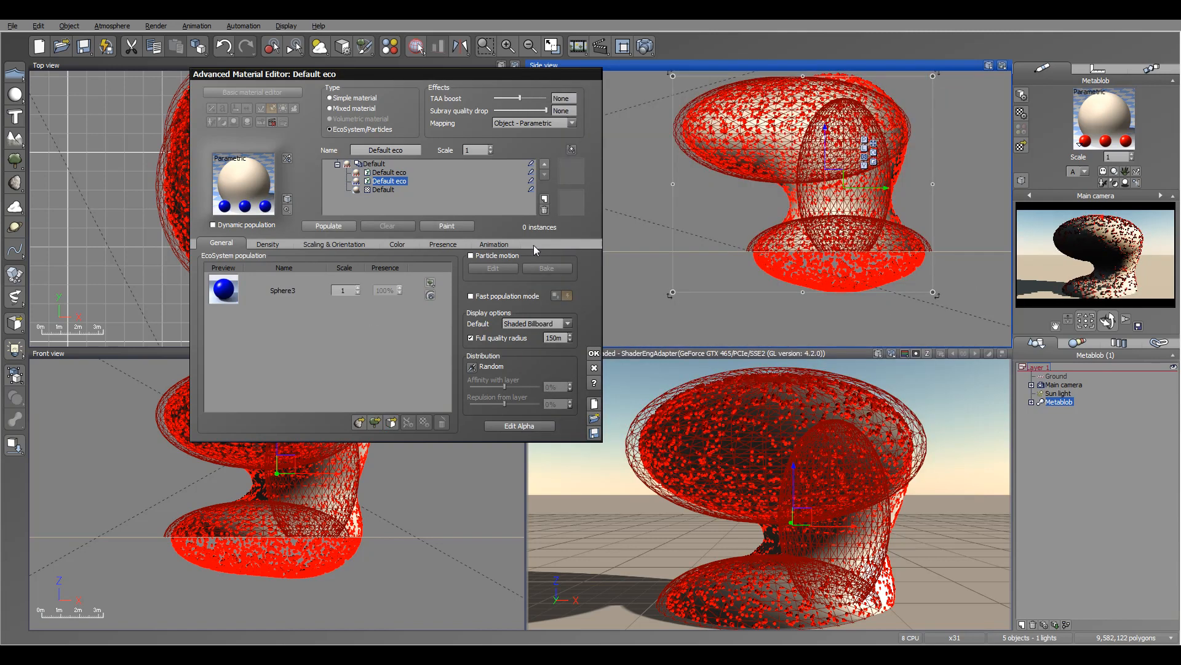
Enable 360° population for the second EcoSystem layer and populate it at 50% overall density.
{"action": "left_click", "coordinate": [279, 245]}
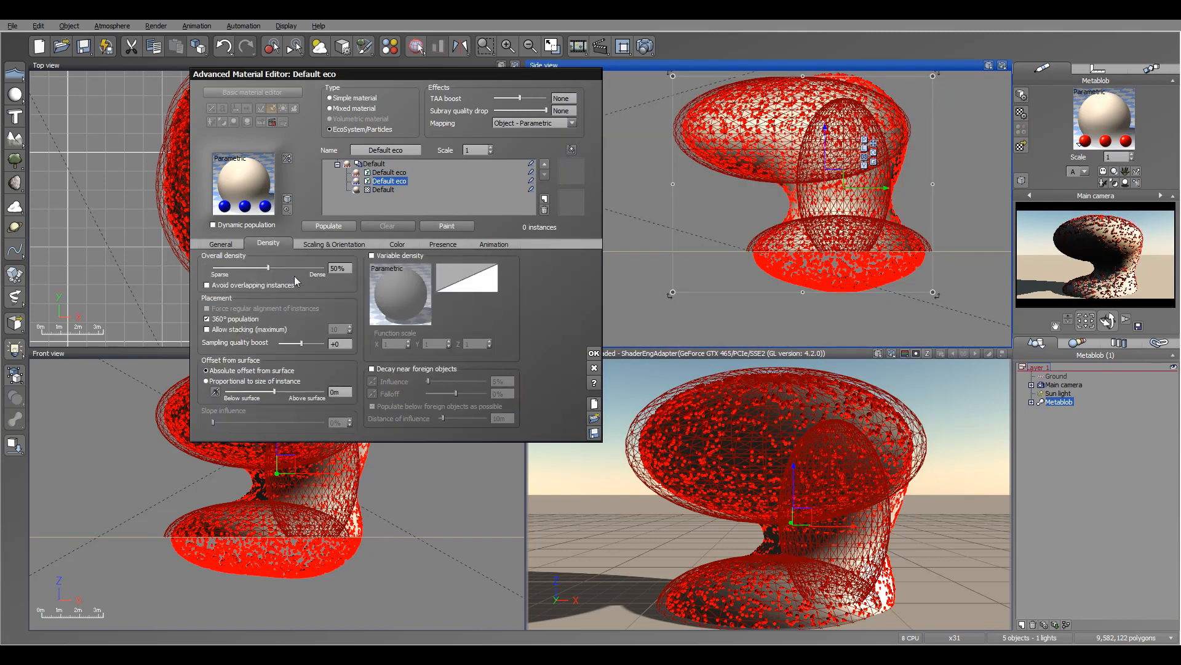
{"action": "left_click", "coordinate": [328, 226]}
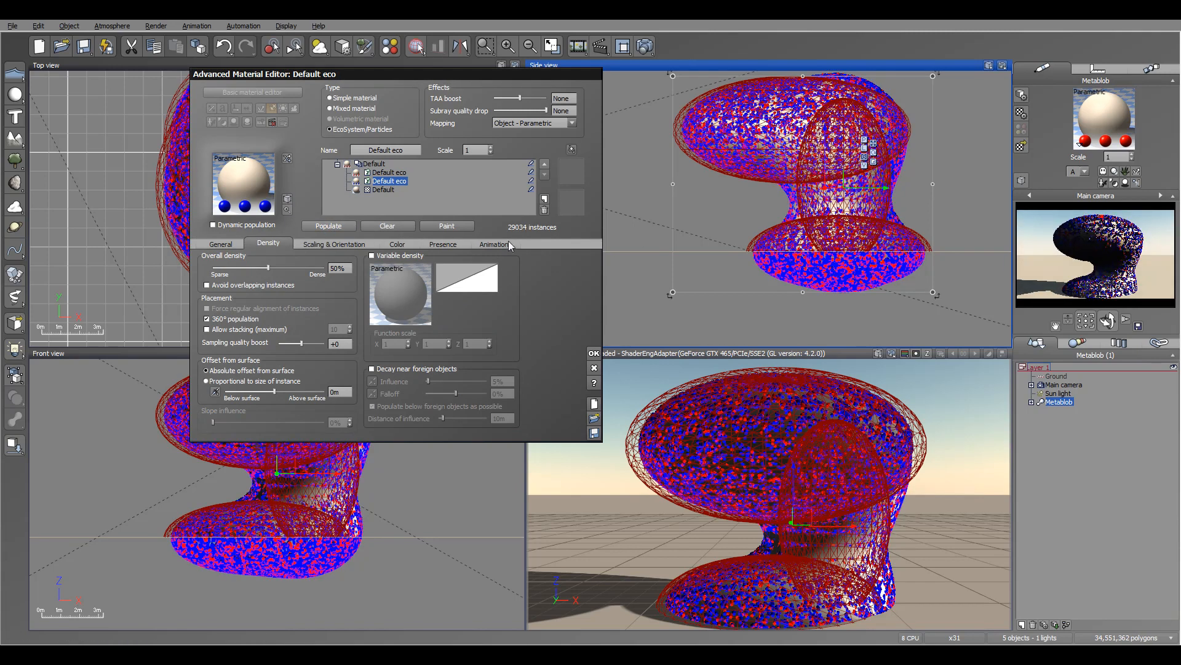
Limit the second layer's slope range to 0°–61° and repopulate it.
{"action": "left_click", "coordinate": [443, 243]}
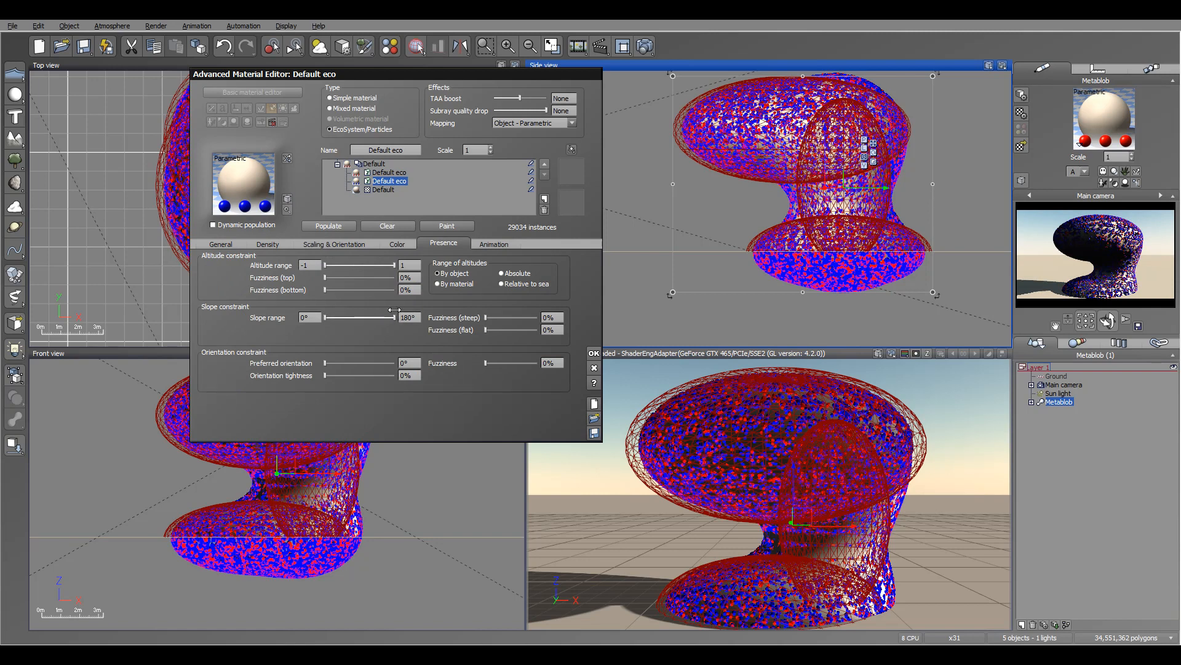
{"action": "left_click_drag", "start_coordinate": [390, 317], "coordinate": [348, 317]}
{"action": "left_click", "coordinate": [336, 226]}
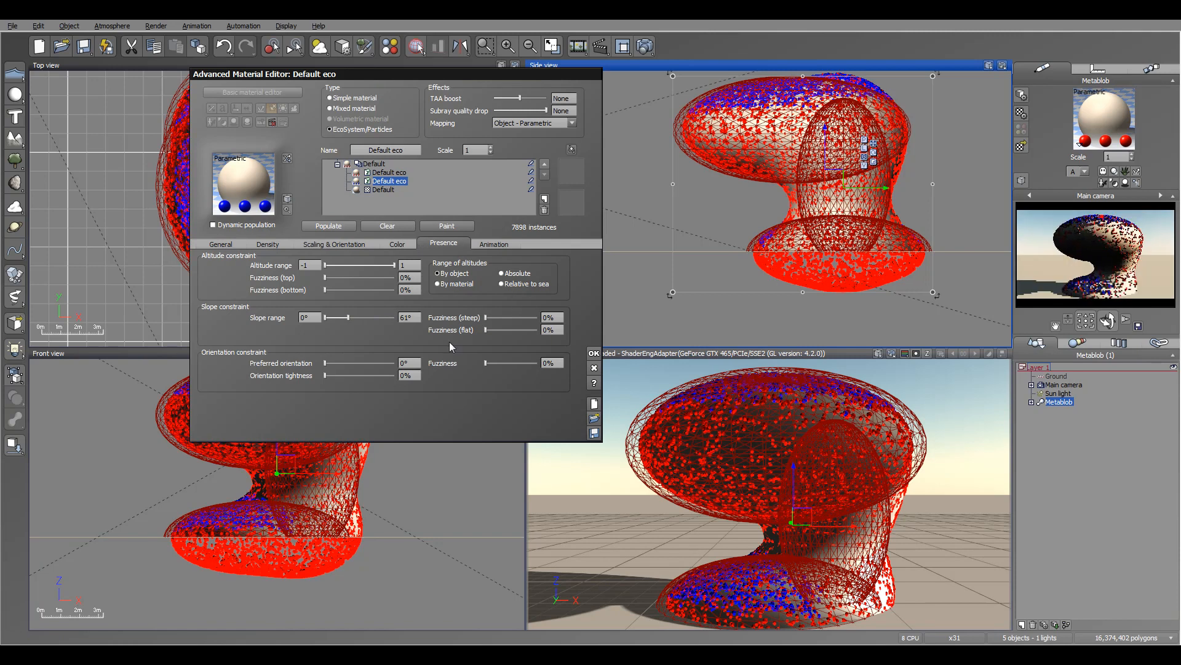
Restrict the second layer to slopes of 121°–180° and an altitude range of -0.2 to 1, repopulating it.
{"action": "mouse_move", "coordinate": [348, 319]}
{"action": "left_mouse_down"}
{"action": "mouse_move", "coordinate": [397, 320]}
{"action": "mouse_move", "coordinate": [344, 318]}
{"action": "mouse_move", "coordinate": [361, 317]}
{"action": "left_mouse_up"}
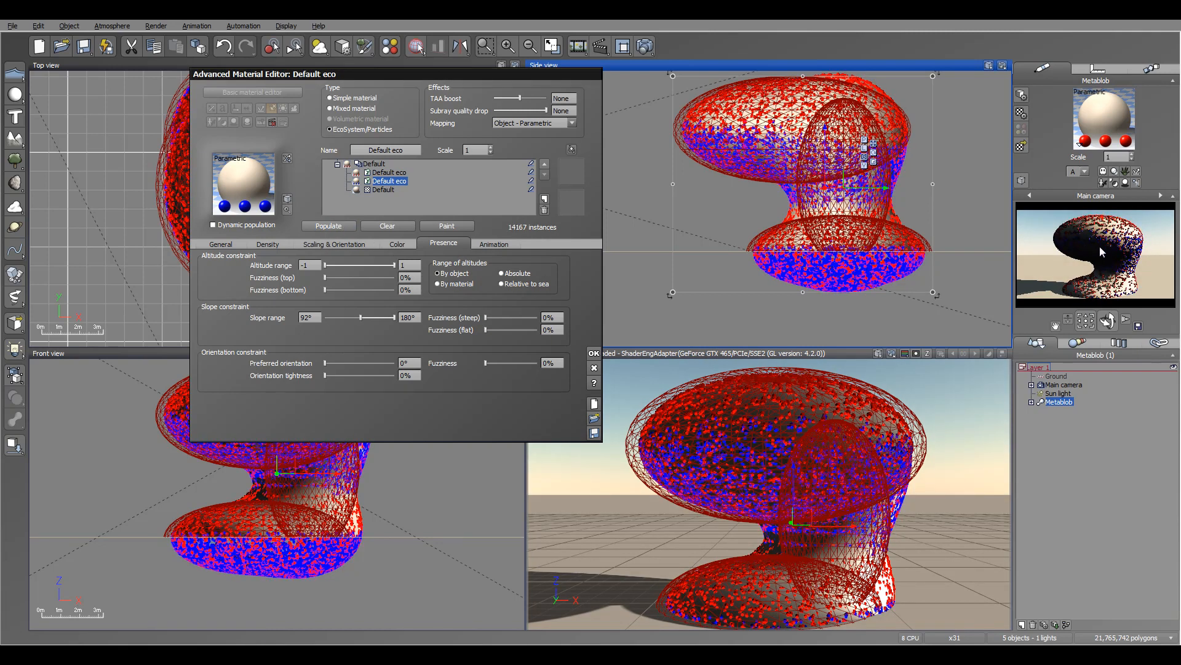
{"action": "left_click_drag", "start_coordinate": [360, 318], "coordinate": [371, 317]}
{"action": "left_click", "coordinate": [329, 226]}
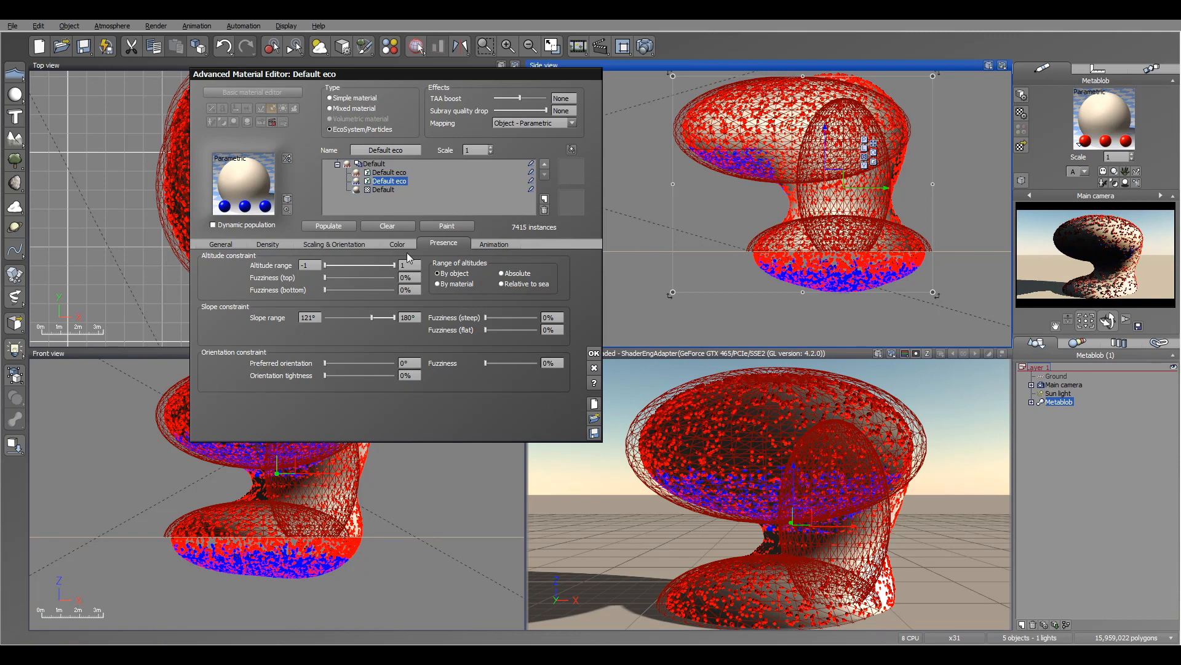
{"action": "left_click_drag", "start_coordinate": [324, 263], "coordinate": [353, 265]}
{"action": "left_click", "coordinate": [329, 226]}
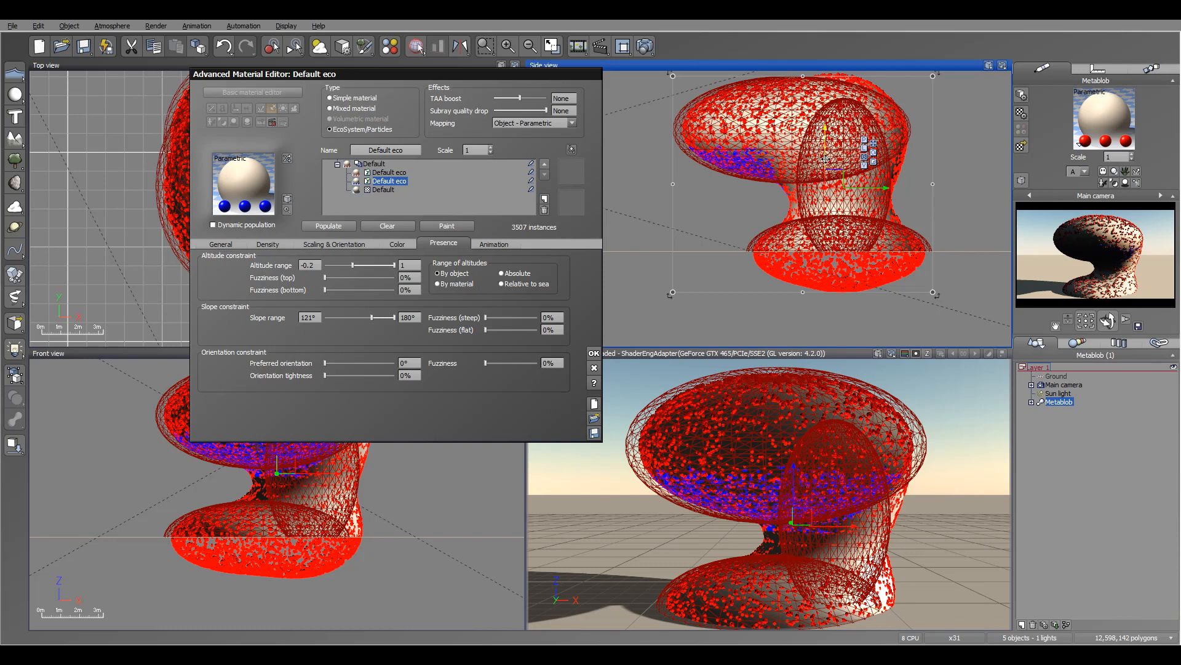
View the example render rocks3.jpg and return to the material editor.
{"action": "left_click", "coordinate": [838, 106]}
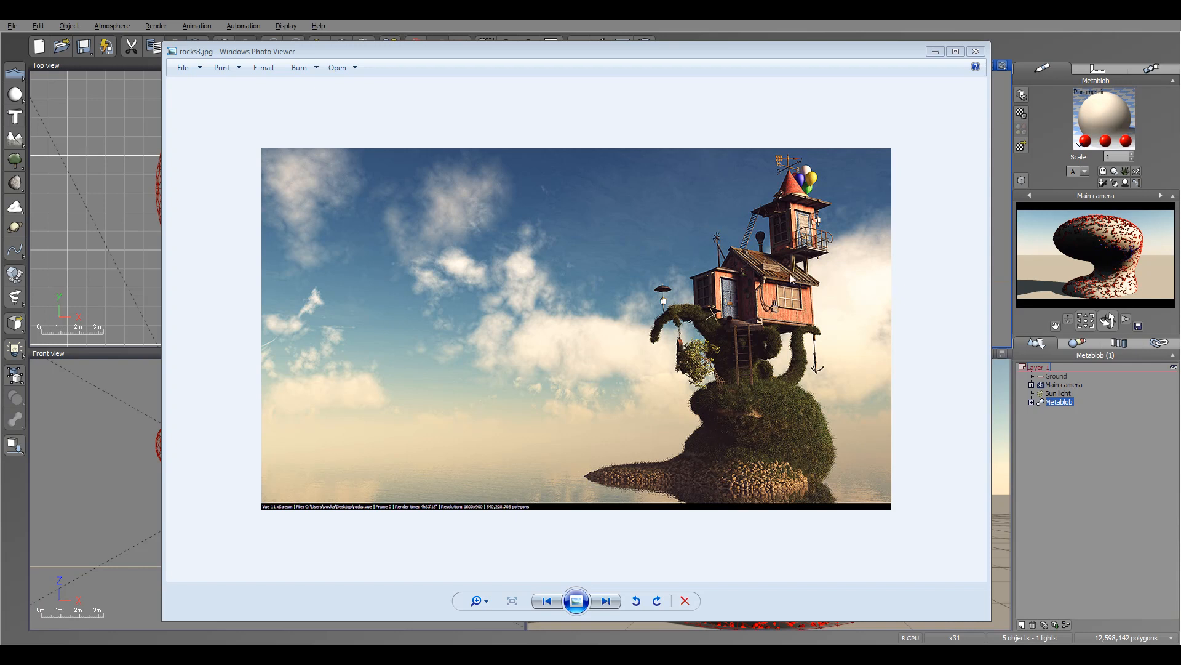
{"action": "left_click", "coordinate": [976, 51]}
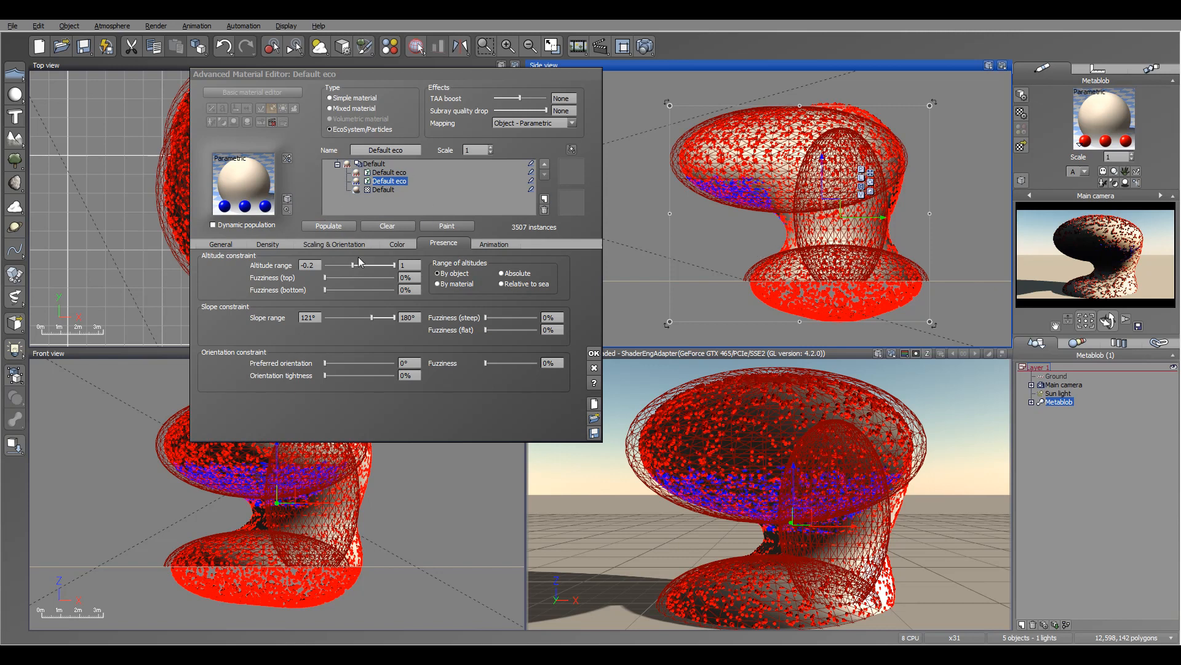
{"action": "left_click_drag", "start_coordinate": [537, 74], "coordinate": [578, 109]}
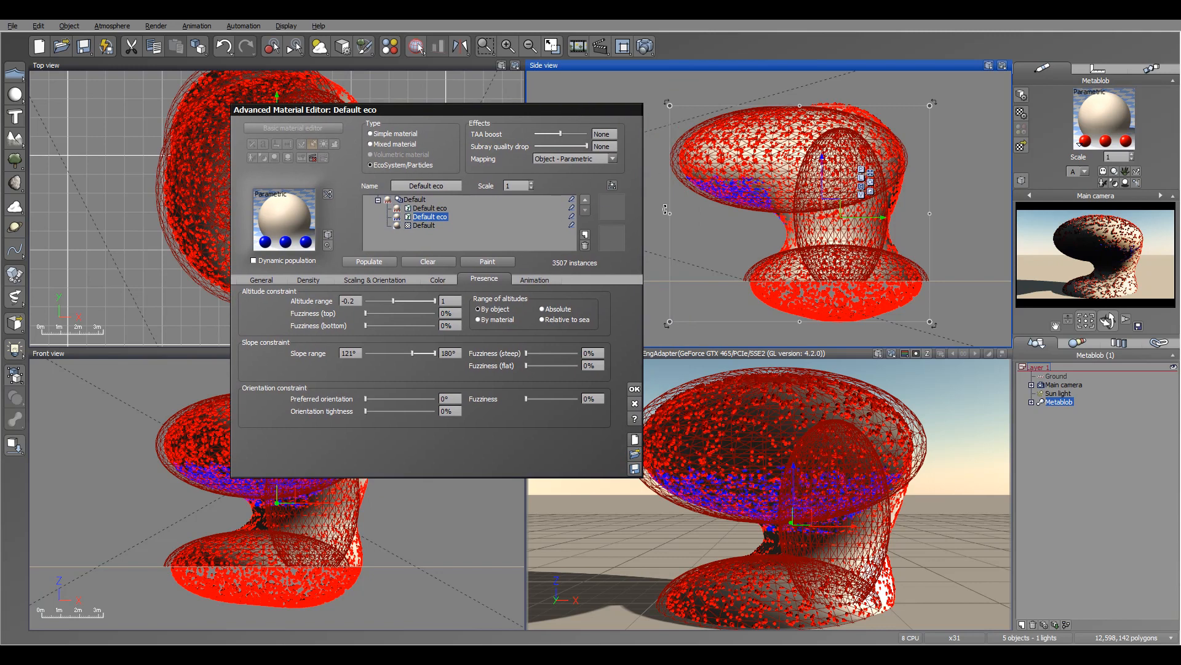